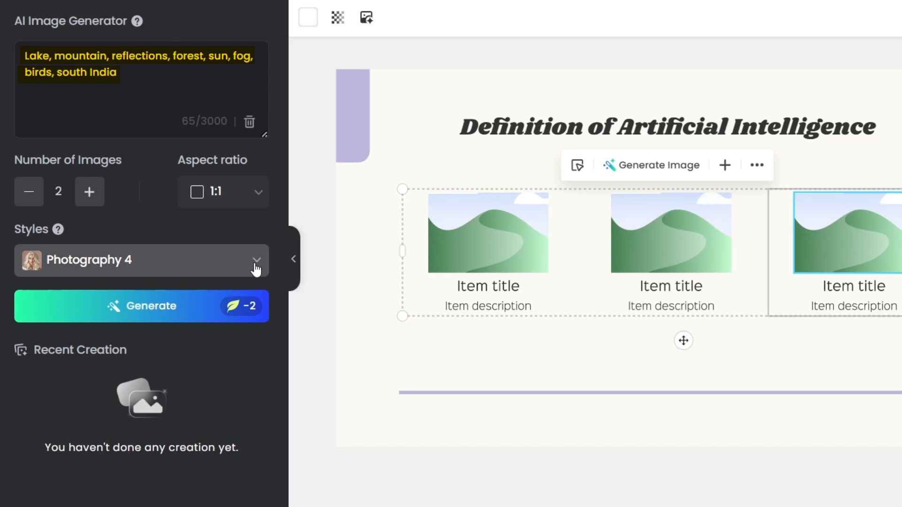
Generate two images in the Digital Art style from the lake and mountain prompt and place the misty green lake version in the third placeholder.
left_click(256, 263)
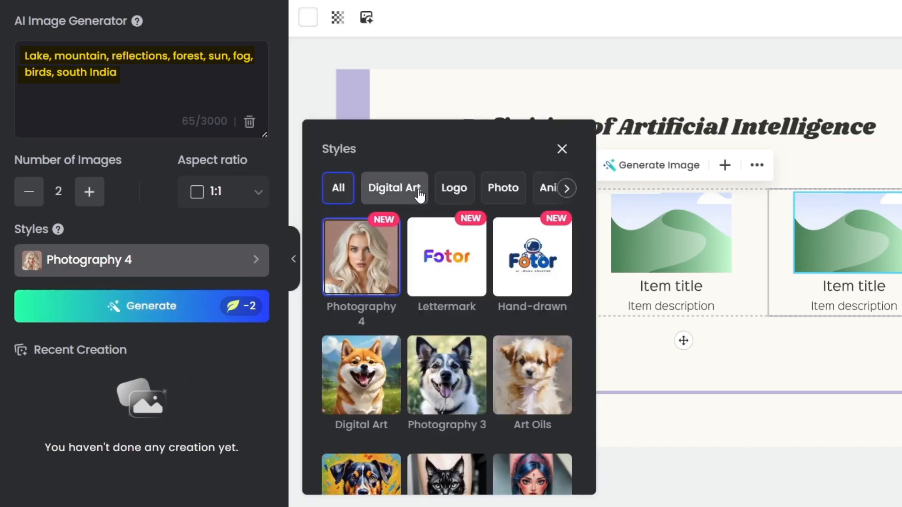
left_click(566, 189)
left_click(332, 188)
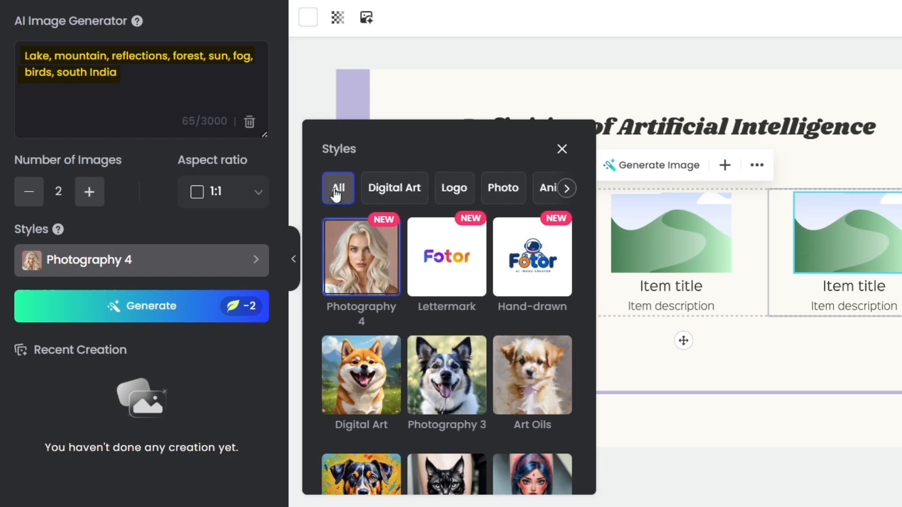
left_click(379, 384)
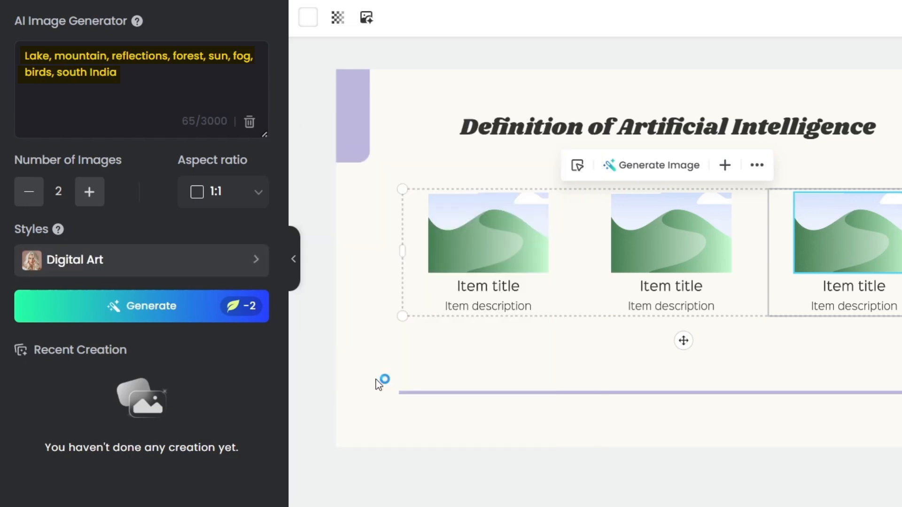
left_click(155, 316)
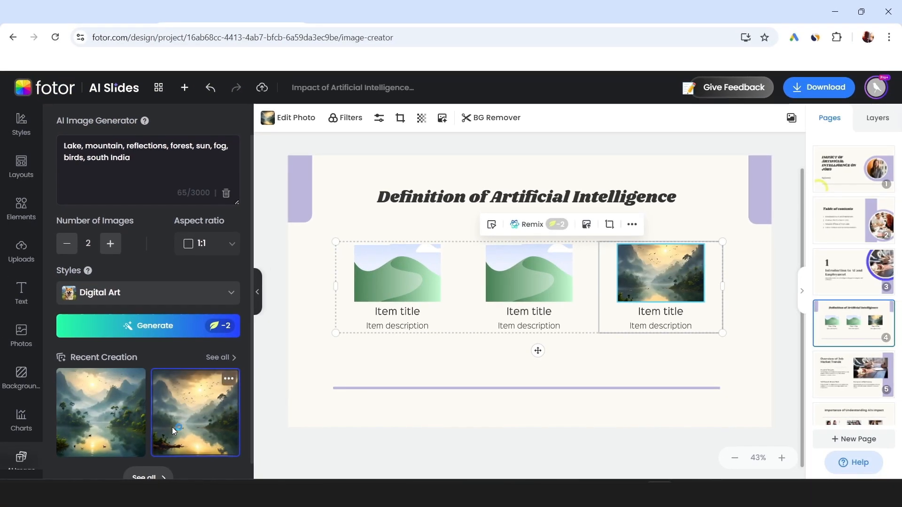
left_click(123, 407)
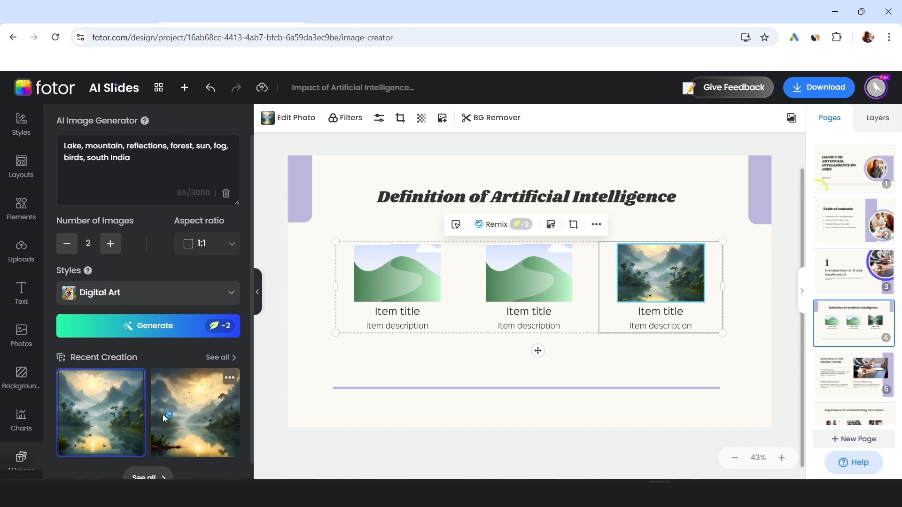
left_click(642, 223)
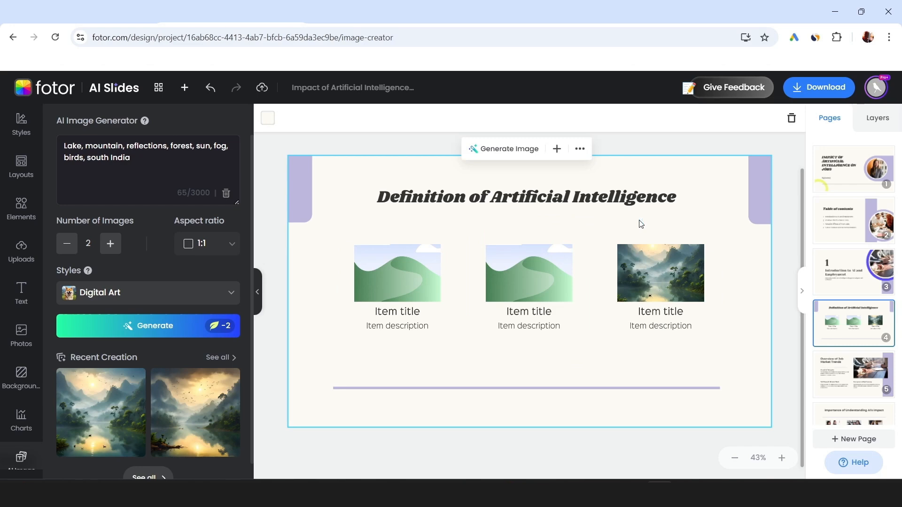
Open the image source options for the middle image placeholder.
left_click(568, 264)
left_click(551, 269)
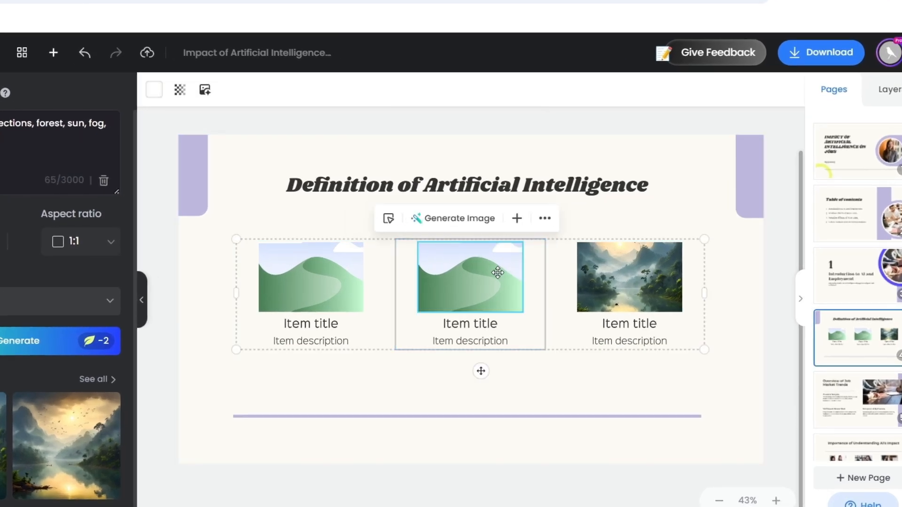
left_click(518, 219)
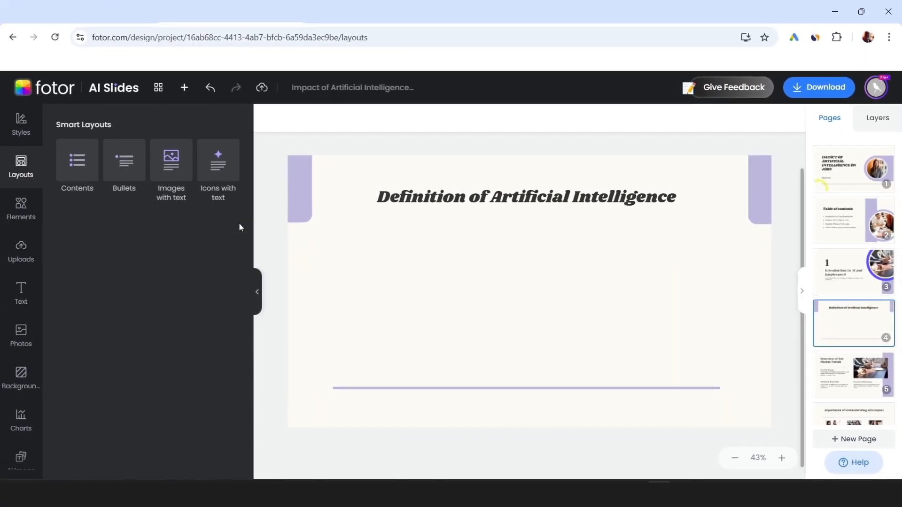
Add an Icons with text layout to the slide and set its first item title to "AI impact on jobs".
left_click(219, 170)
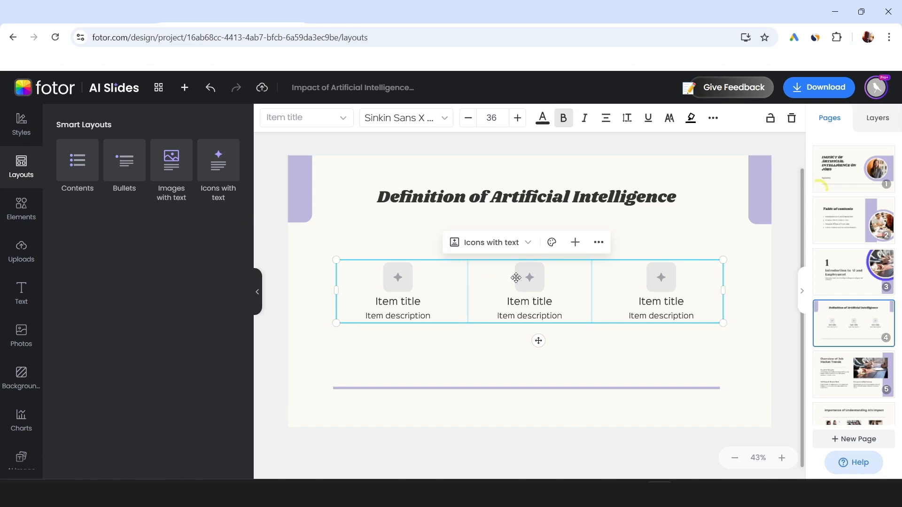
left_click(413, 302)
left_click(401, 302)
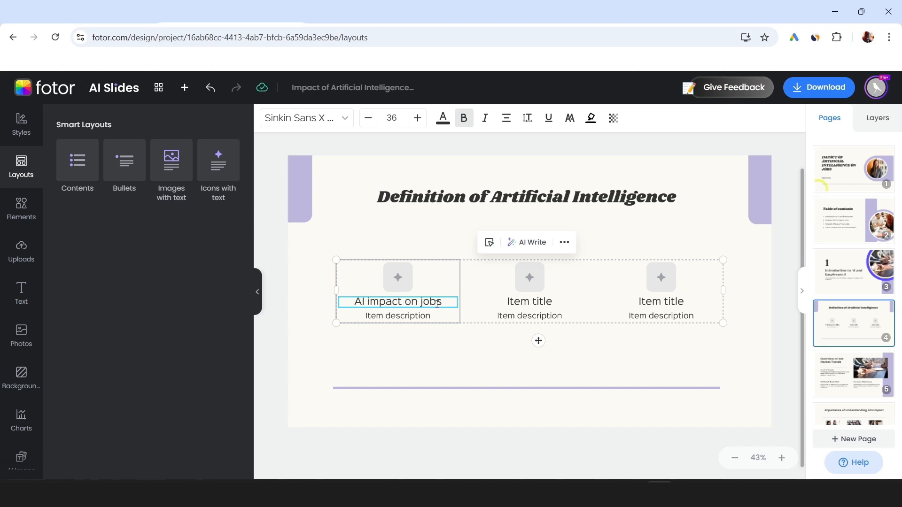
Rewrite the first item title with the More Engaging option of AI Write.
left_click(527, 244)
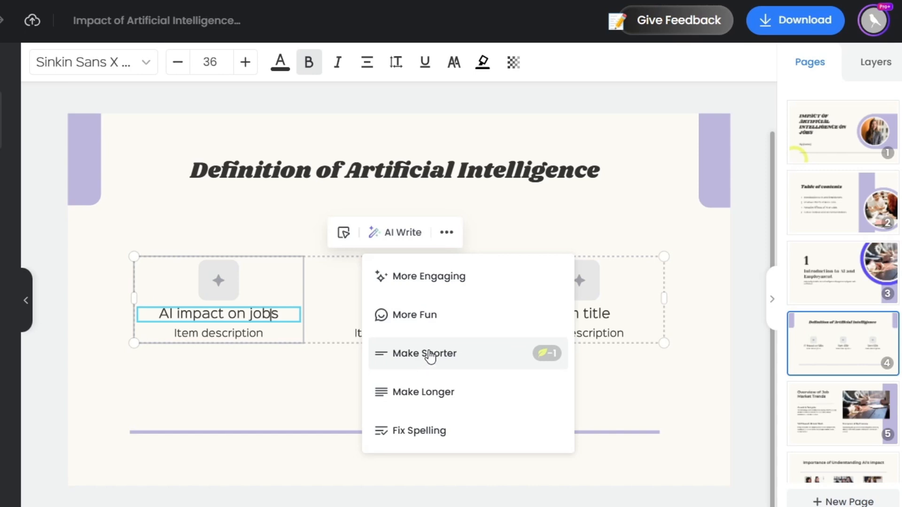
left_click(425, 353)
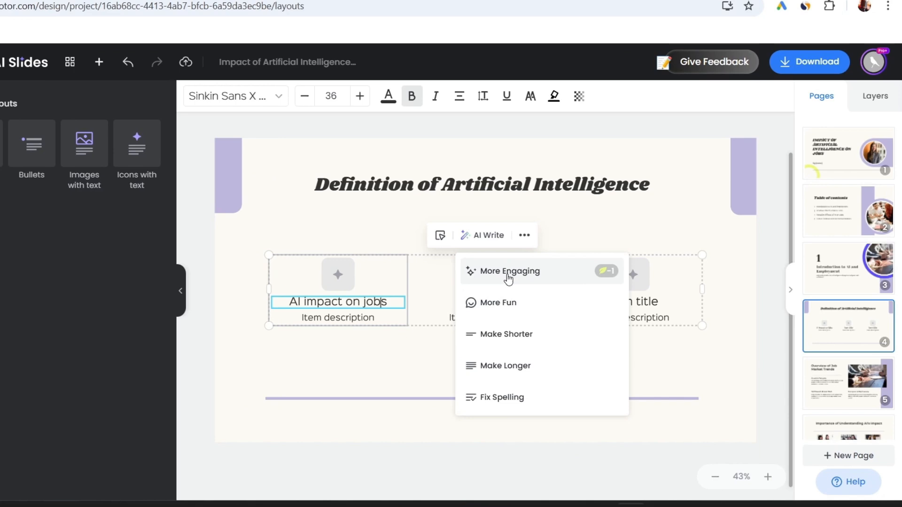
left_click(448, 277)
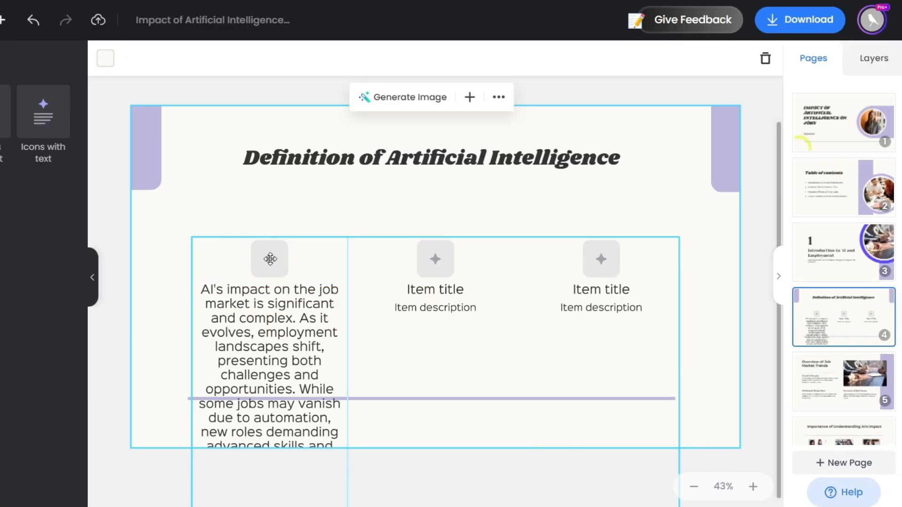
Replace the placeholder icon above the first item with the yellow sun icon.
left_click(270, 259)
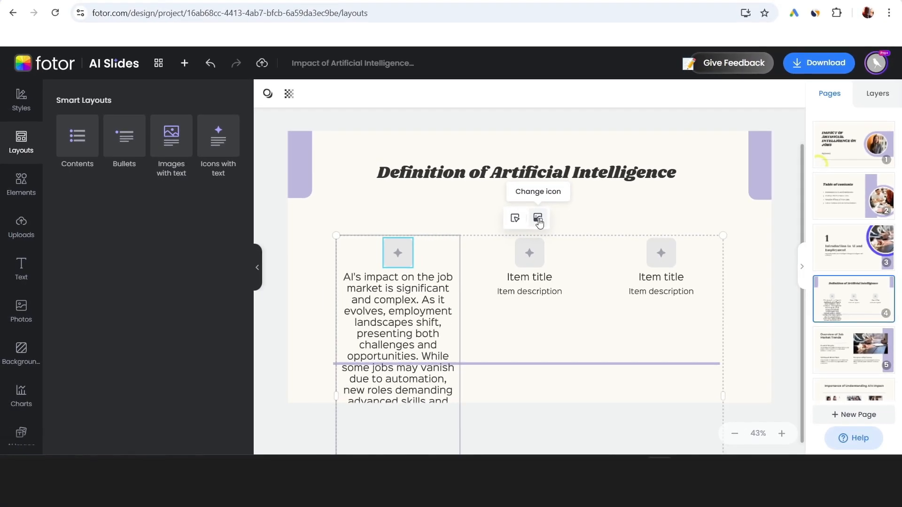
left_click(447, 218)
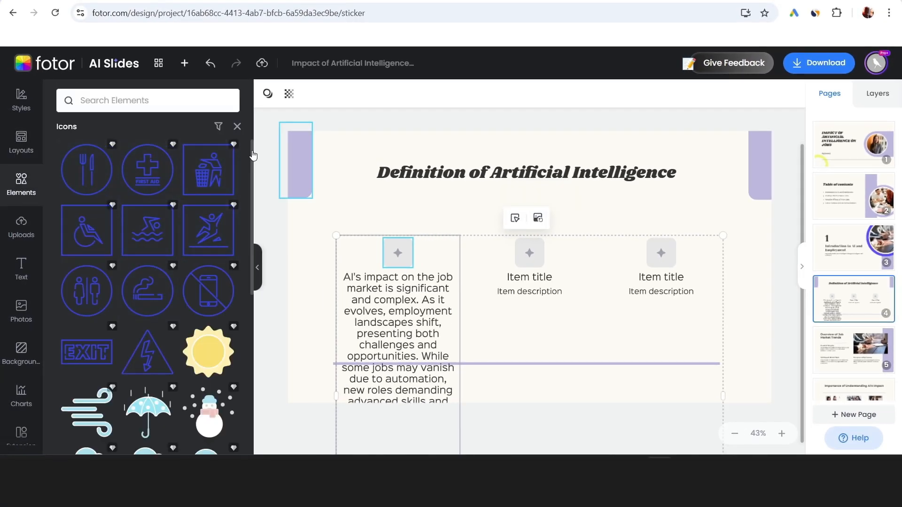
left_click_drag(254, 156, 407, 249)
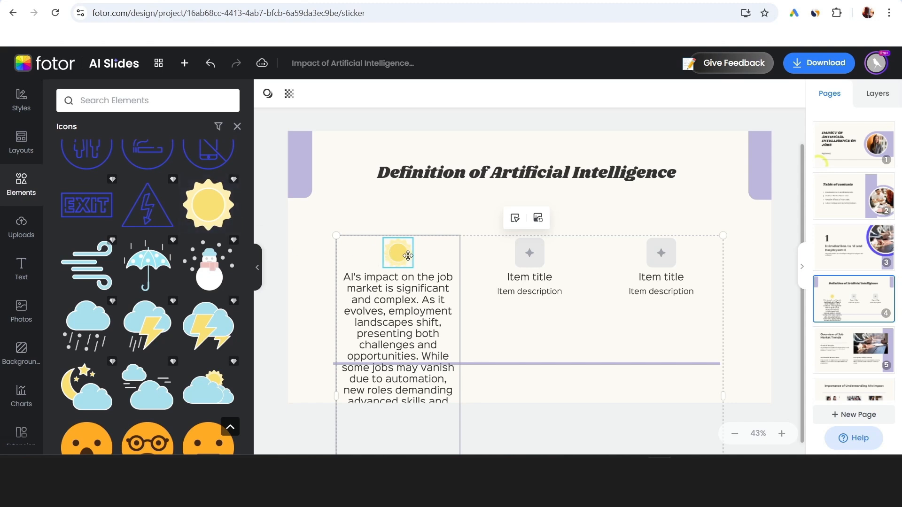
Try placing a solid square from the basic shapes on the "Overview of Job Market Trends" slide.
left_click(19, 183)
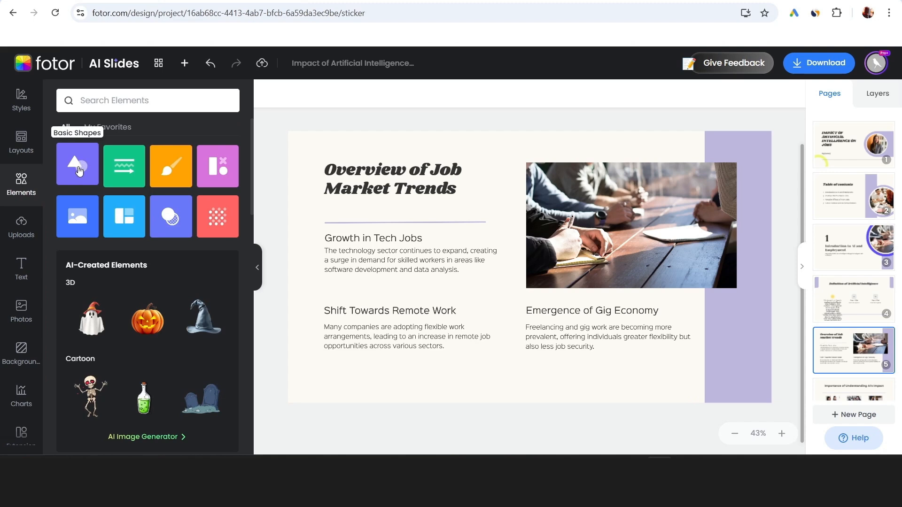
left_click(79, 171)
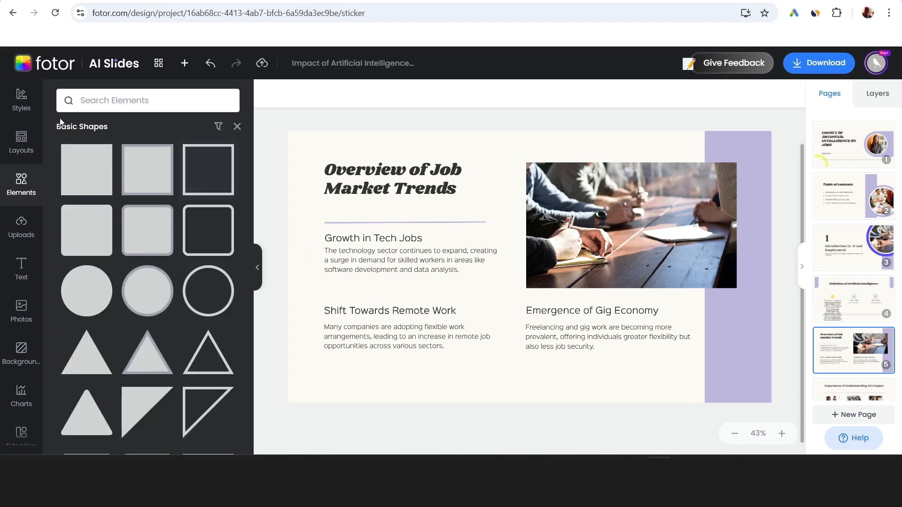
left_click_drag(91, 179, 415, 286)
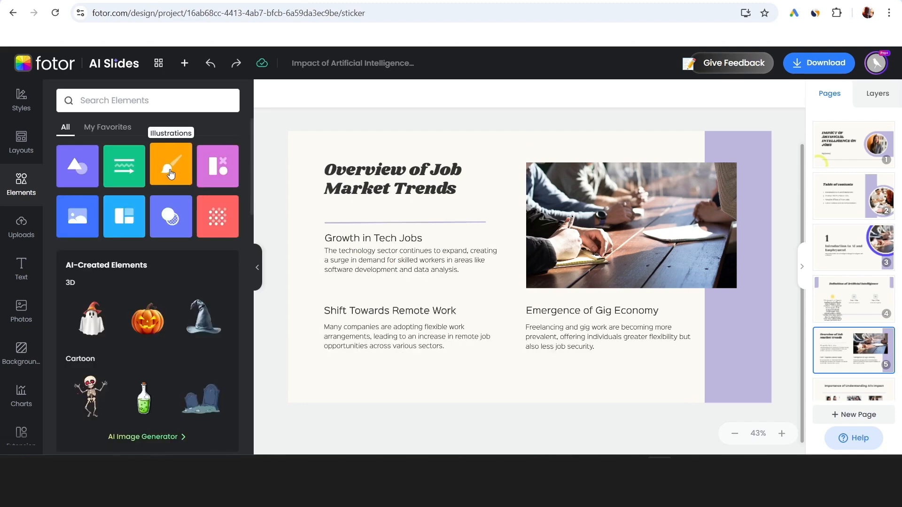
Browse the collection of illustration elements.
left_click(170, 175)
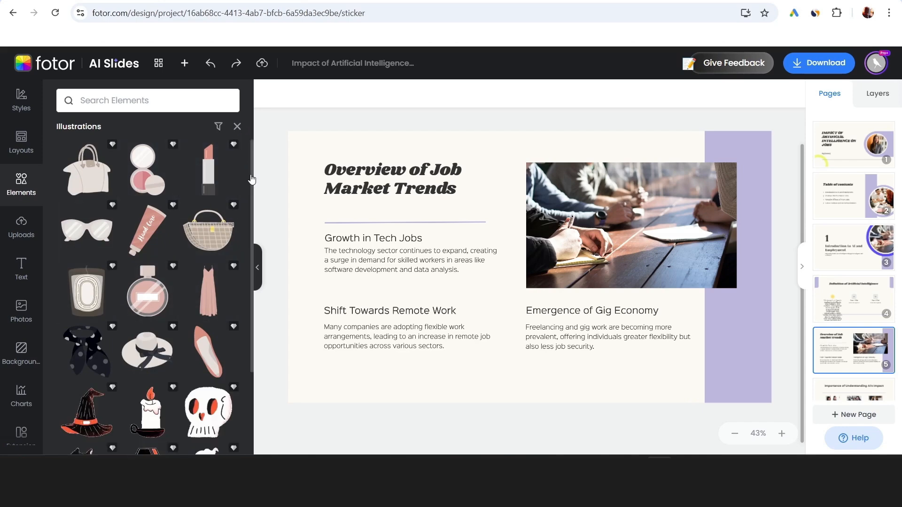
scroll(257, 217, "down", 1)
left_click_drag(258, 216, 281, 351)
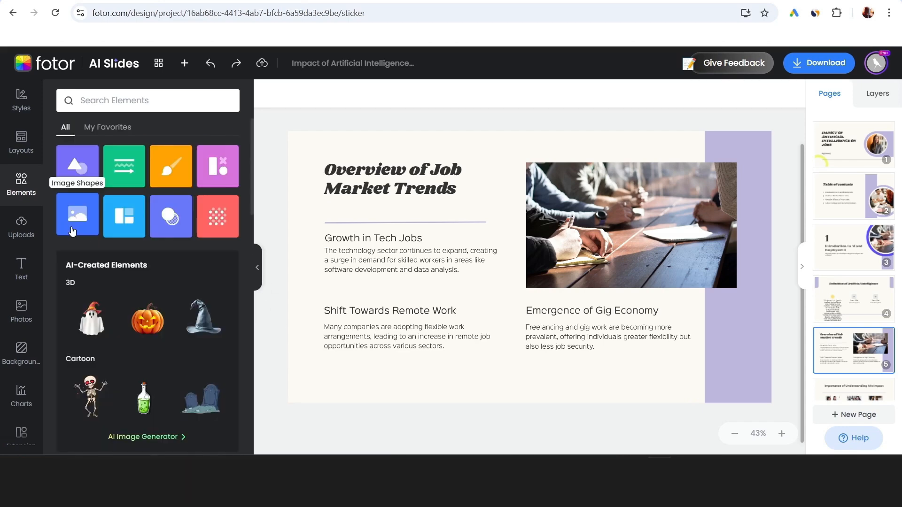
Bring up the image shapes collection and remove the meeting photo and its frame from the job market trends slide.
left_click(78, 220)
left_click_drag(574, 217, 536, 206)
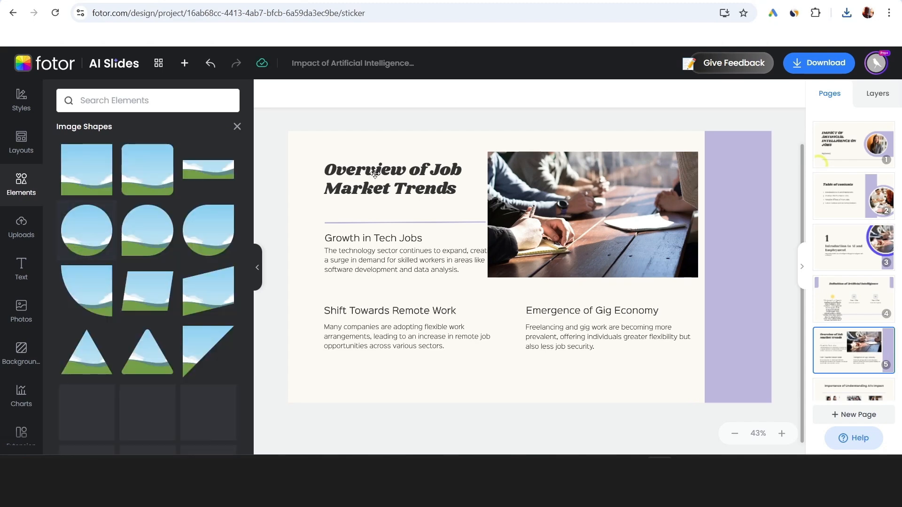
left_click(544, 206)
key("Delete")
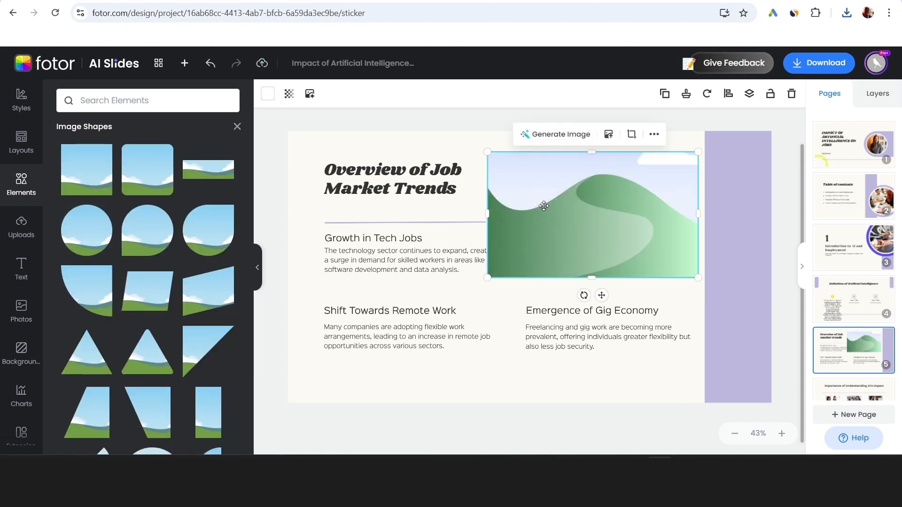
key("Delete")
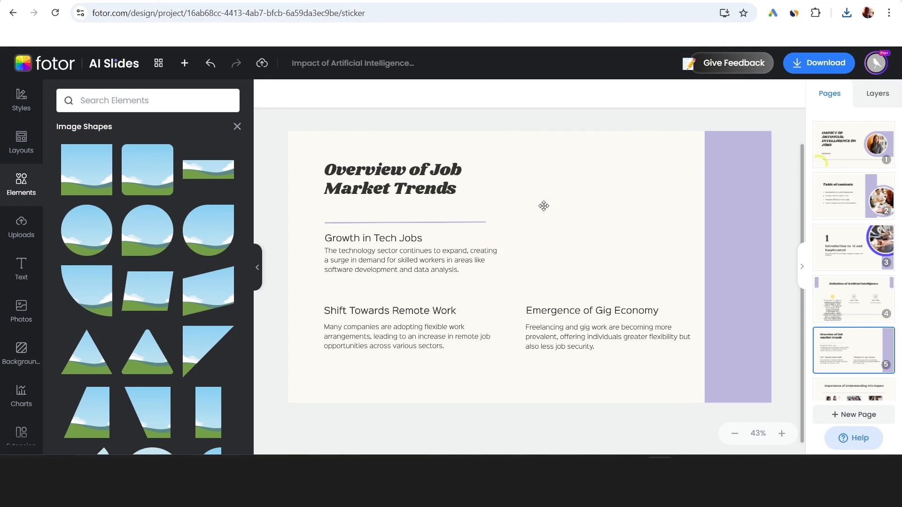
Add the image shape with one square upper-right corner to the slide, enlarge it and position it above the "Emergence of Gig Economy" text.
left_click_drag(209, 241, 610, 188)
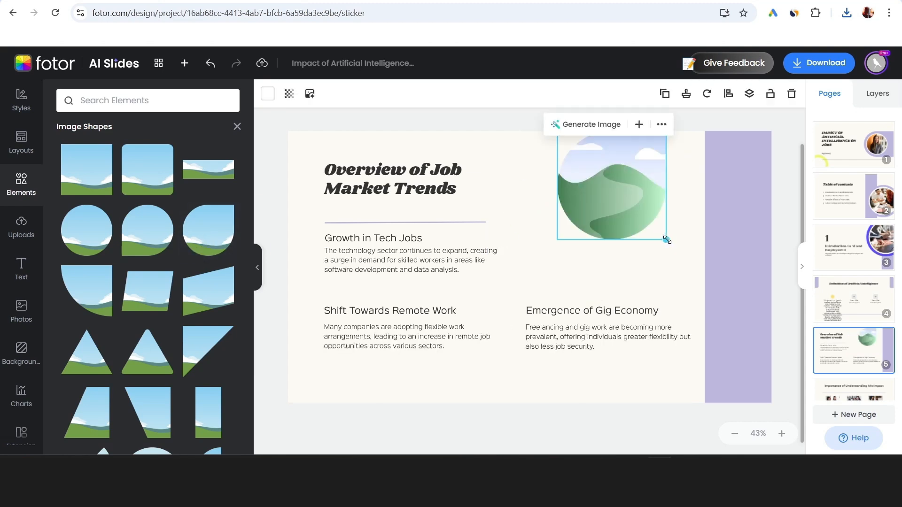
left_click_drag(666, 238, 713, 286)
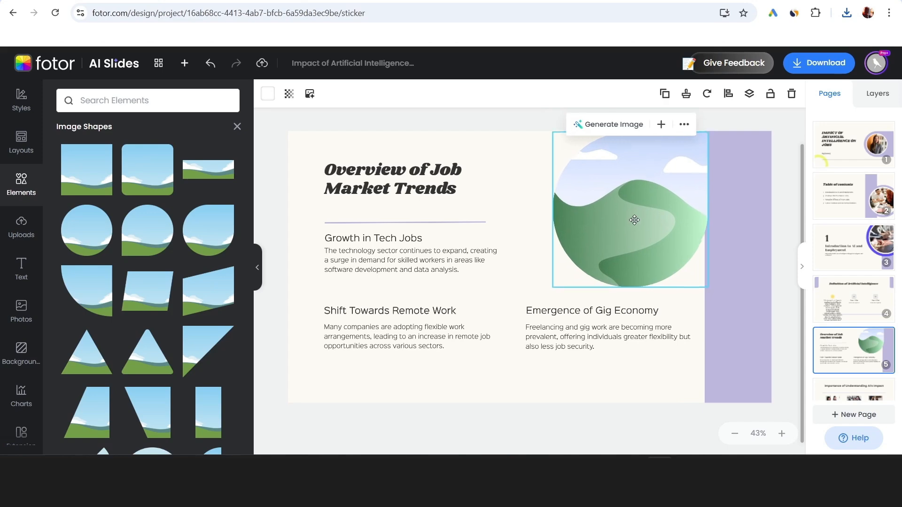
left_click_drag(641, 217, 620, 225)
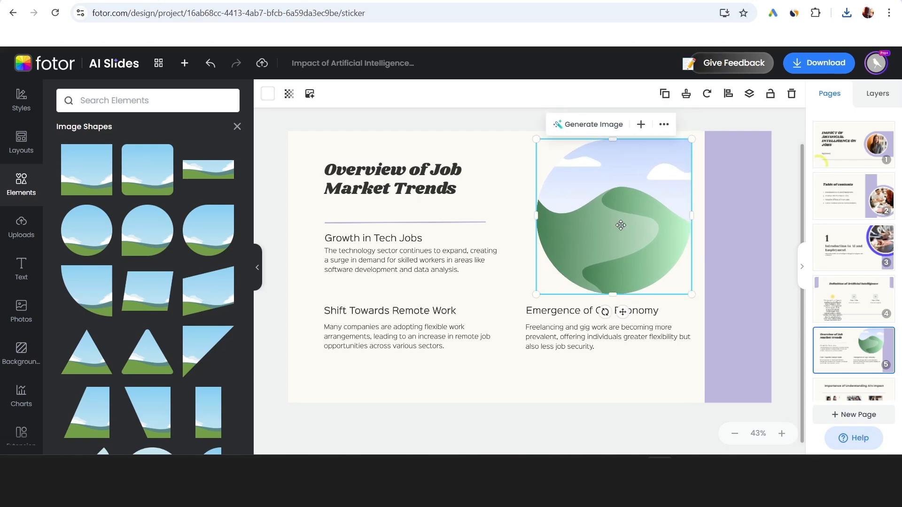
Fill the image shape with the robot picture from the computer, shrink it to clear the text below and show the uploaded files.
left_click(641, 125)
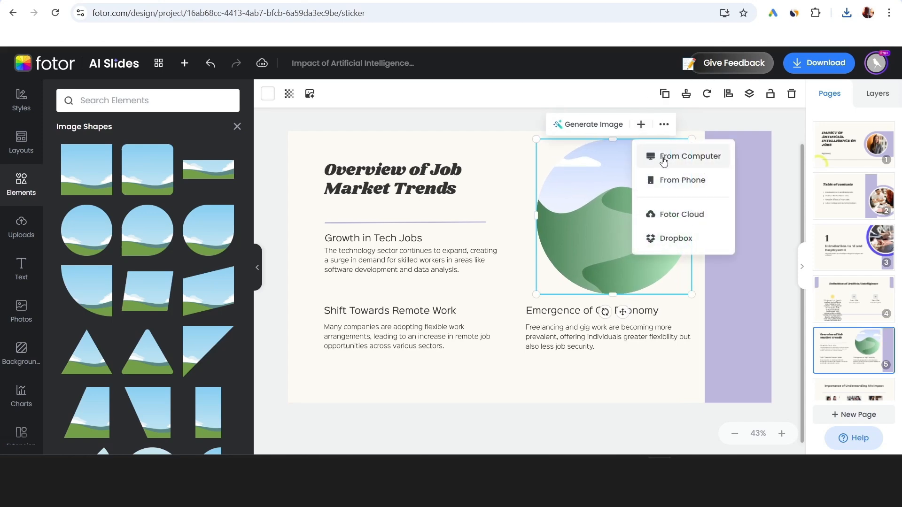
left_click(664, 157)
double_click(137, 85)
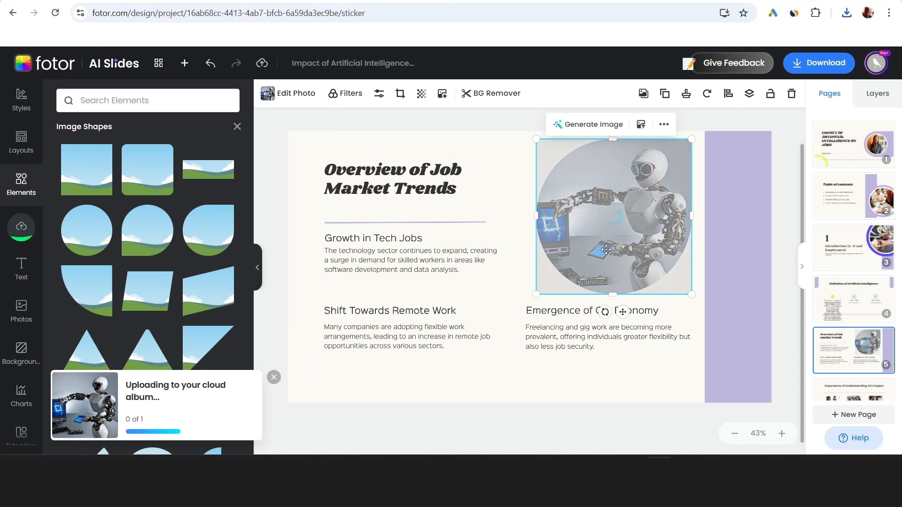
left_click_drag(691, 294, 665, 268)
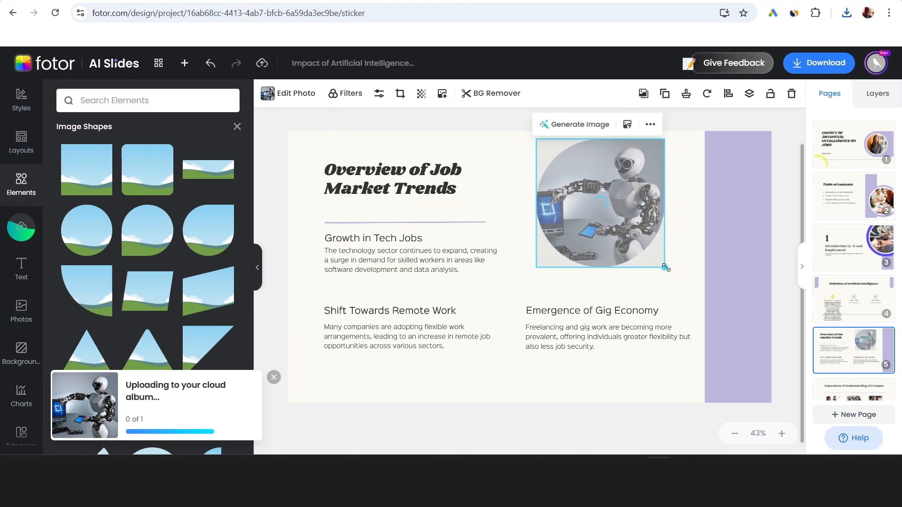
left_click(21, 227)
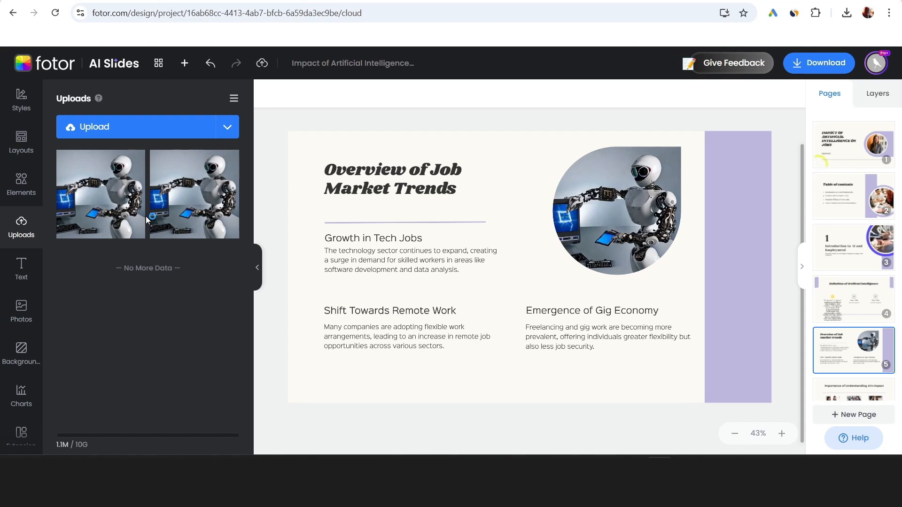
Try adding a heading to the slide and browse the preset text combinations.
left_click(21, 270)
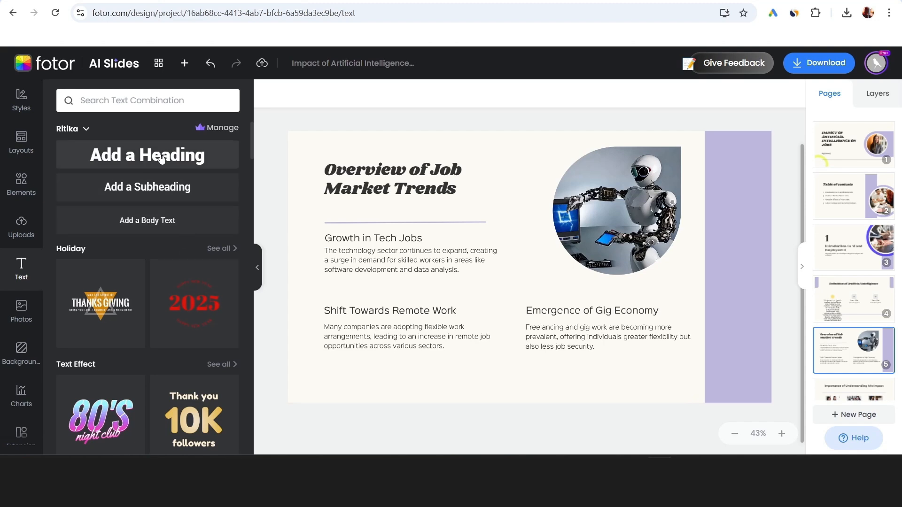
left_click_drag(201, 147, 523, 154)
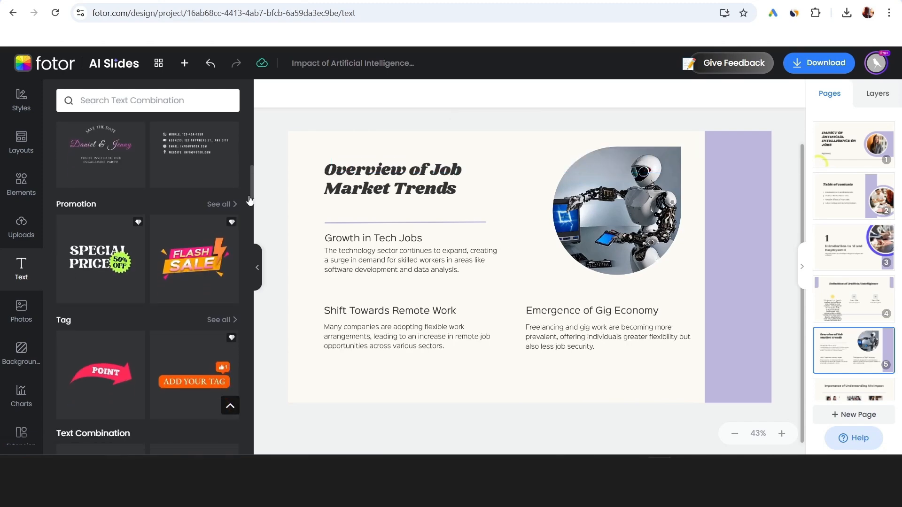
left_click_drag(250, 196, 250, 219)
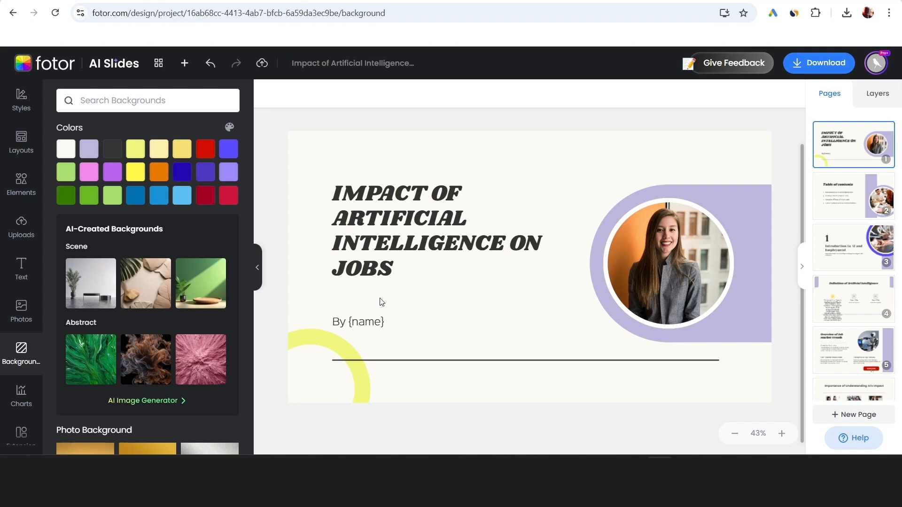
Try the purplish red #cf153c background on the title slide and undo it.
left_click(229, 201)
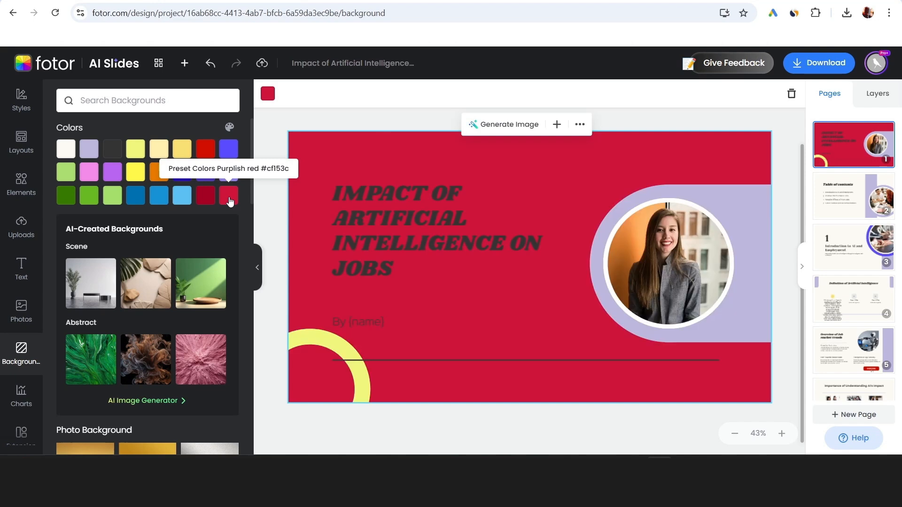
key("ctrl+z")
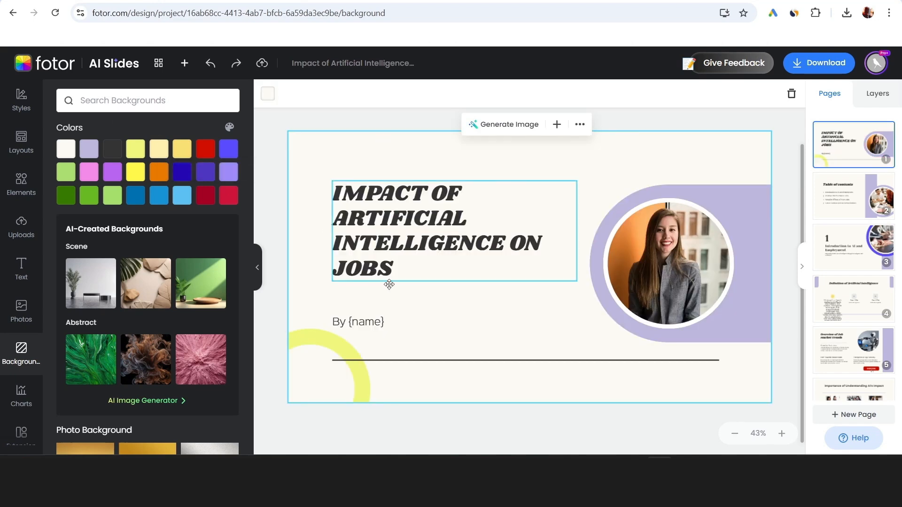